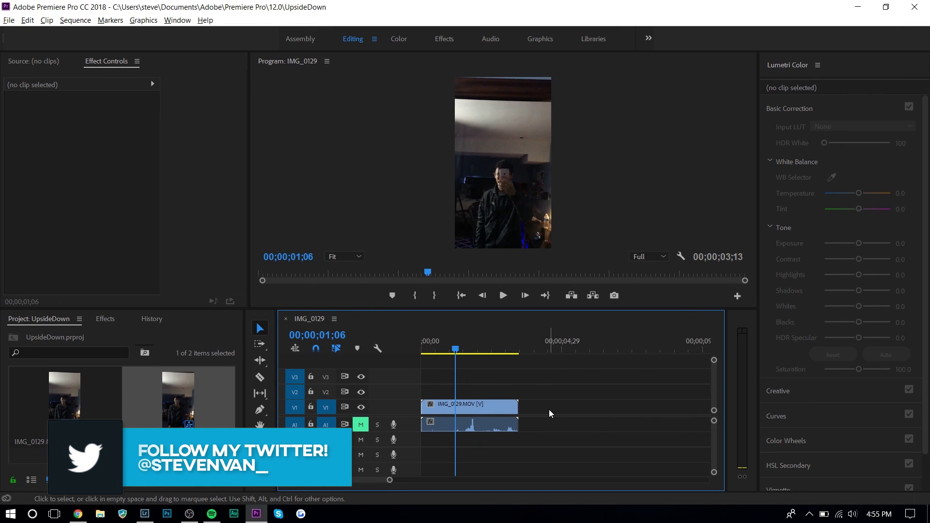
- Set IMG_0129 to 40% speed with Optical Flow interpolation, stretching it to 08;19
click(488, 408)
drag(487, 355, 461, 355)
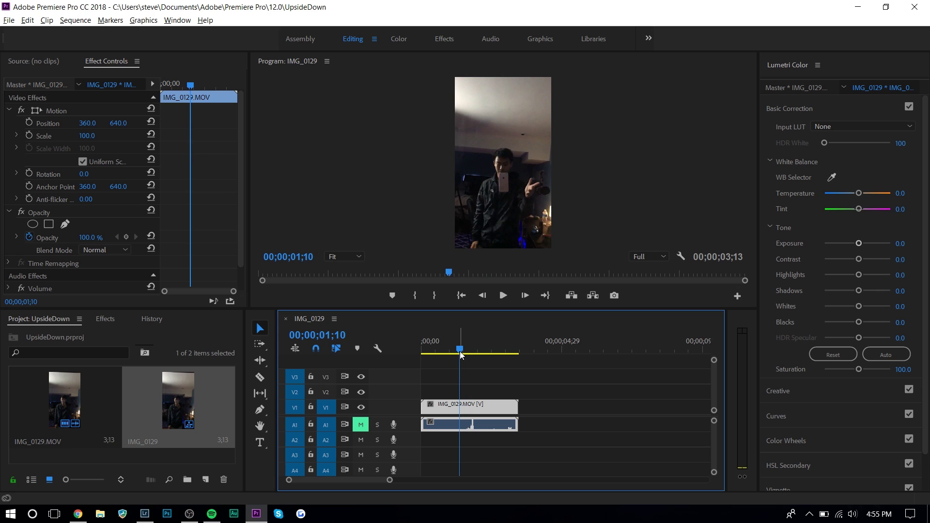
right_click(478, 409)
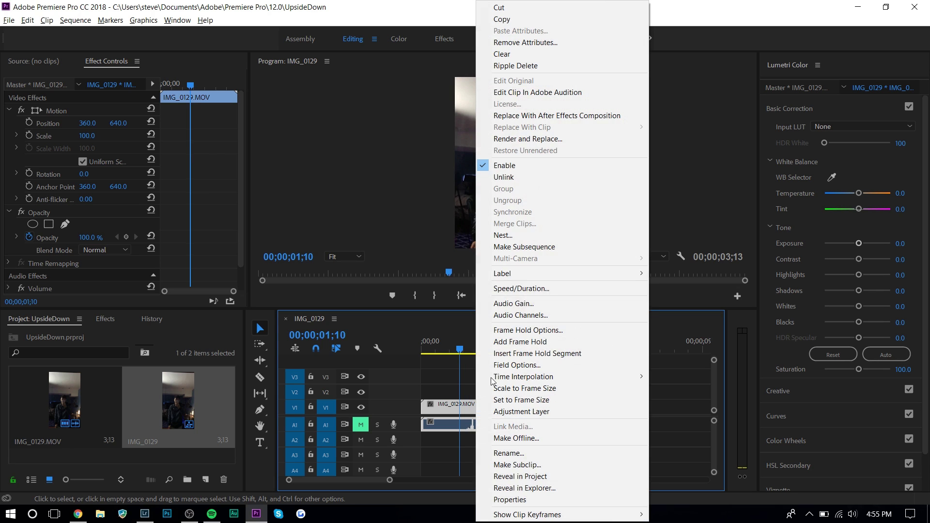
click(529, 288)
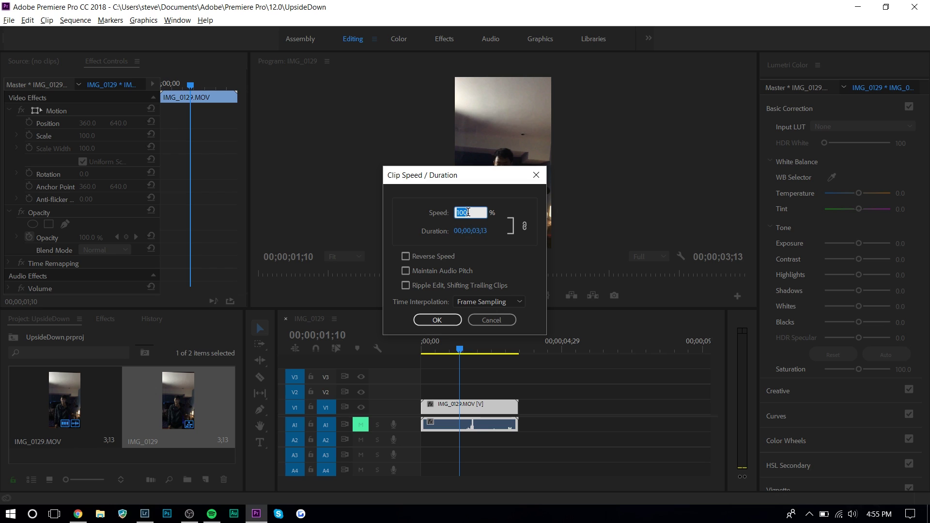
drag(464, 183, 458, 159)
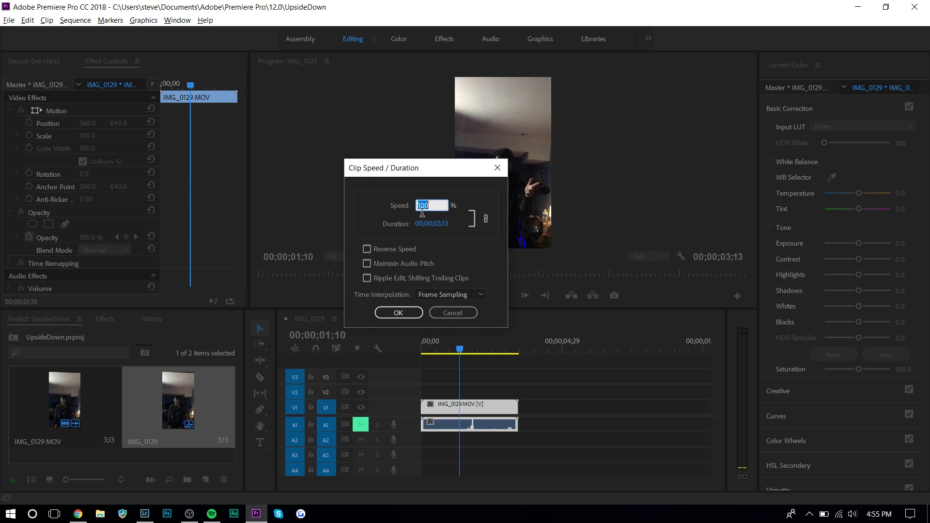
click(460, 248)
text(40)
click(433, 302)
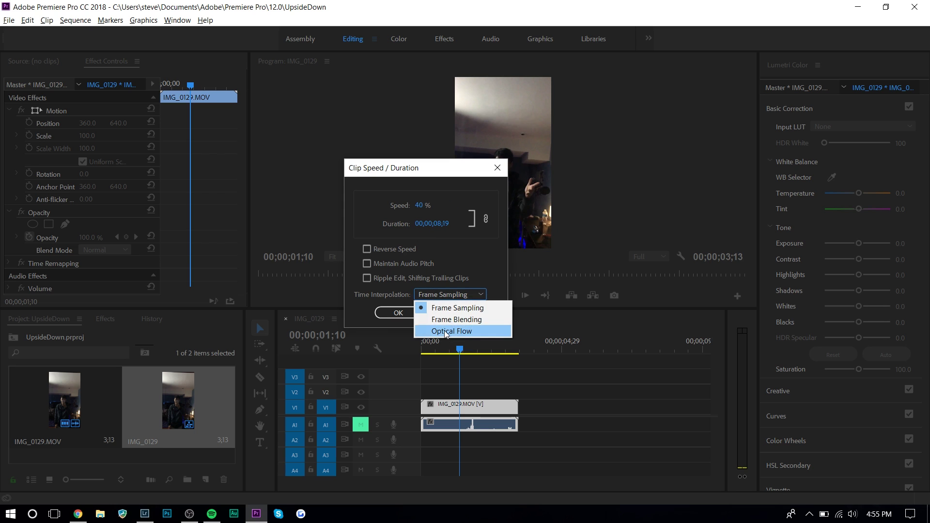
click(444, 331)
click(399, 313)
drag(566, 344, 527, 355)
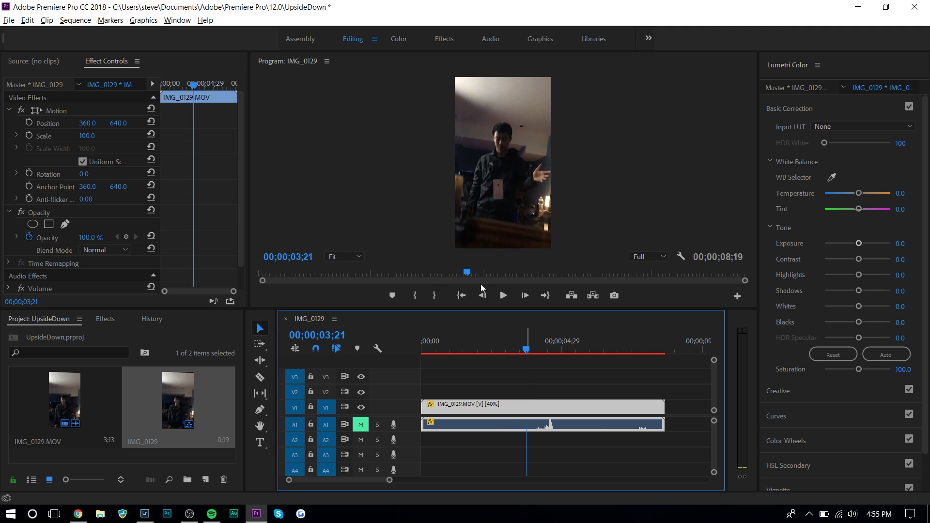
- Trim the slowed clip's end back to the dark frame at 04;01
mouse_move(527, 344)
mouse_down()
mouse_move(545, 354)
mouse_move(535, 352)
mouse_up()
drag(664, 407, 534, 405)
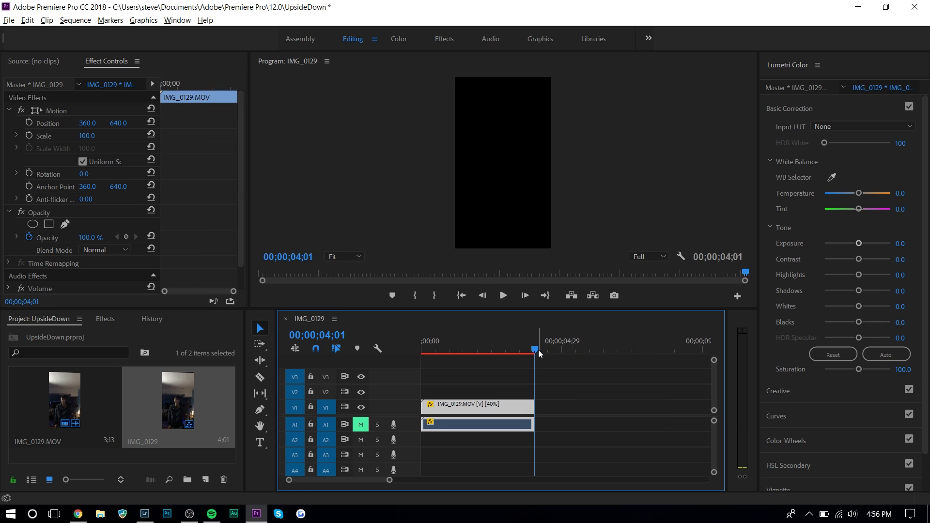
click(535, 354)
drag(535, 354, 536, 353)
drag(289, 480, 354, 479)
drag(532, 355, 546, 359)
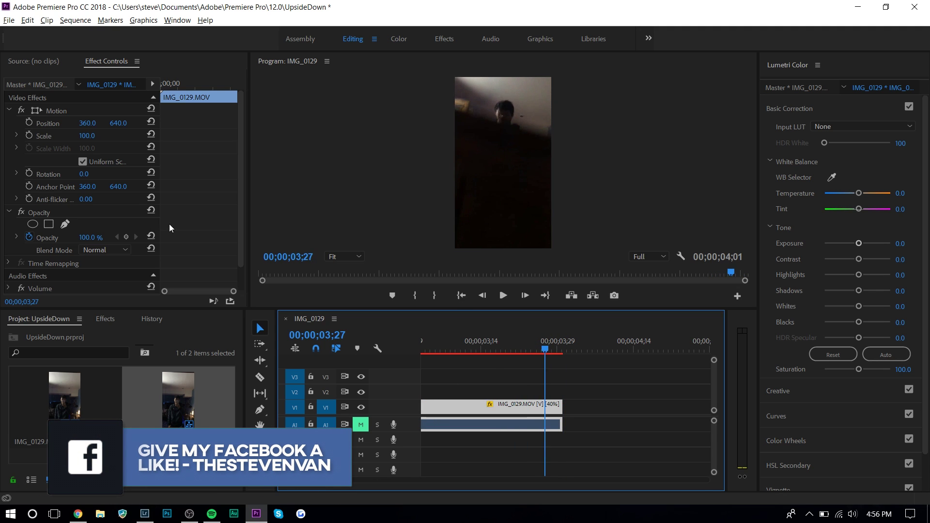
scroll(162, 192, down, 1)
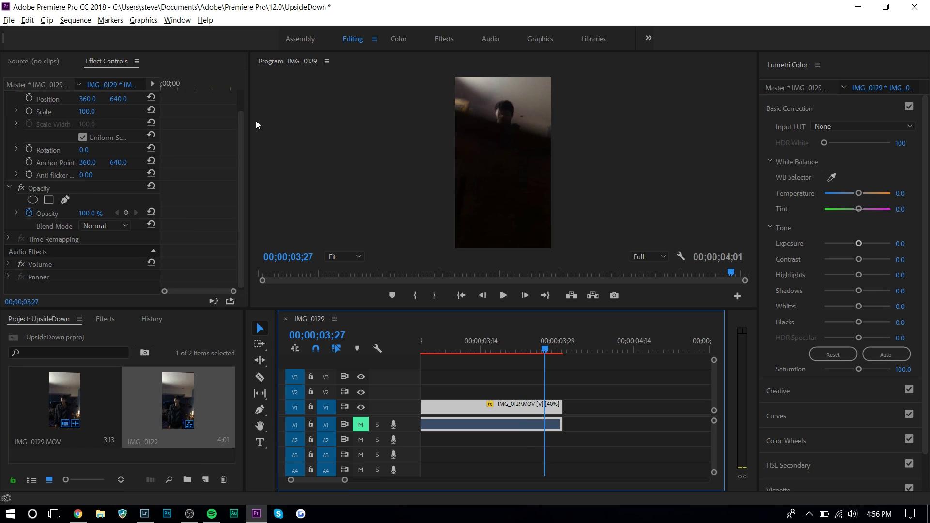
- Keyframe Opacity at 0% on the clip end and 100% near 03;25, fading to black
drag(250, 128, 332, 130)
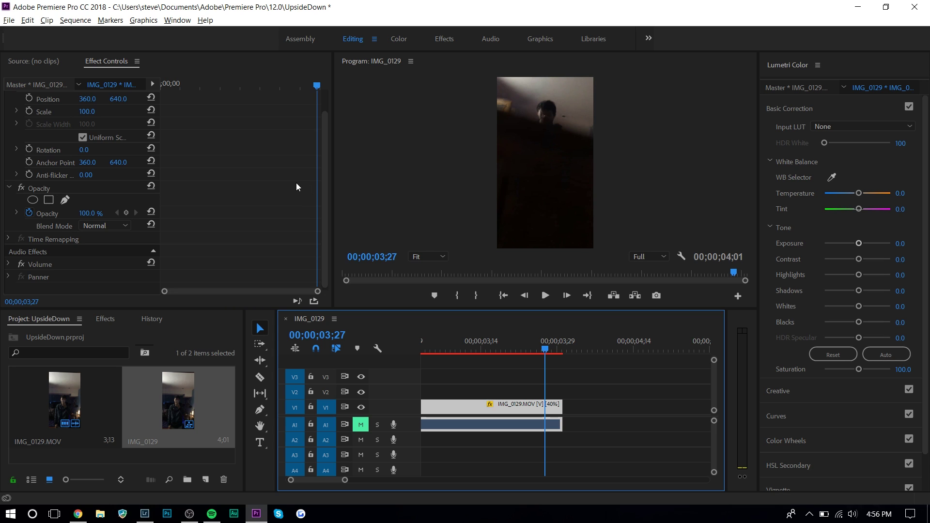
click(95, 212)
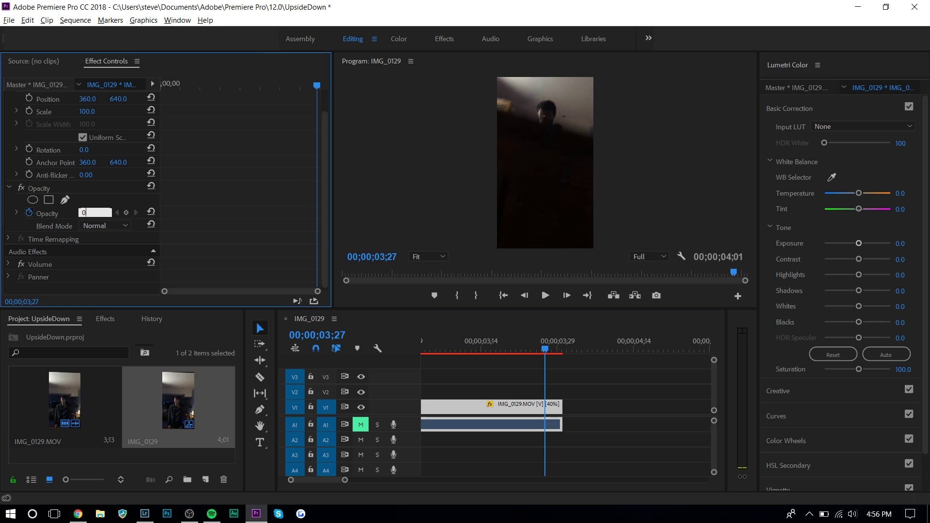
key(Return)
drag(166, 293, 265, 291)
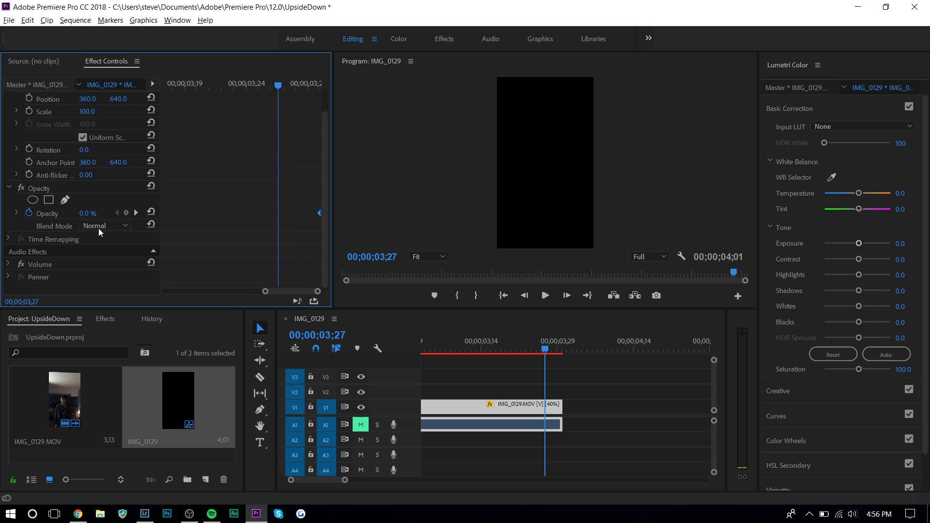
click(256, 83)
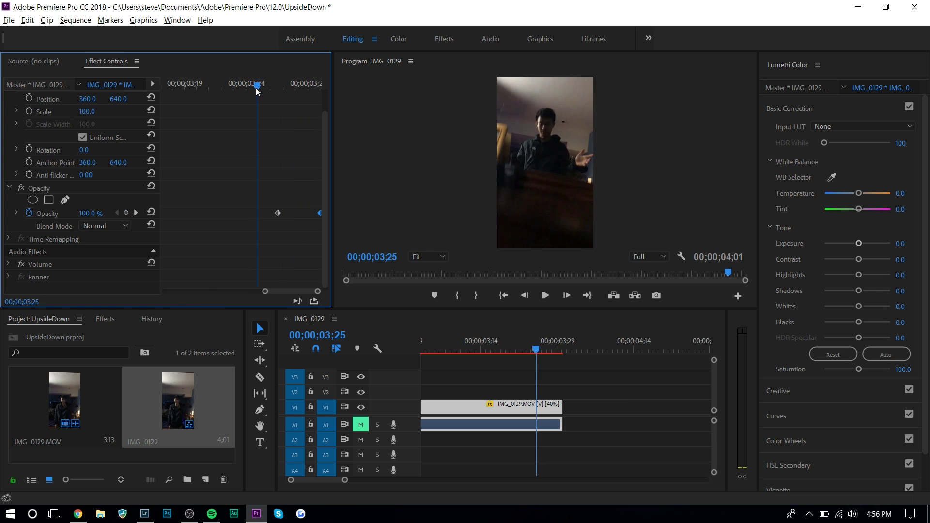
click(278, 86)
drag(279, 87, 252, 121)
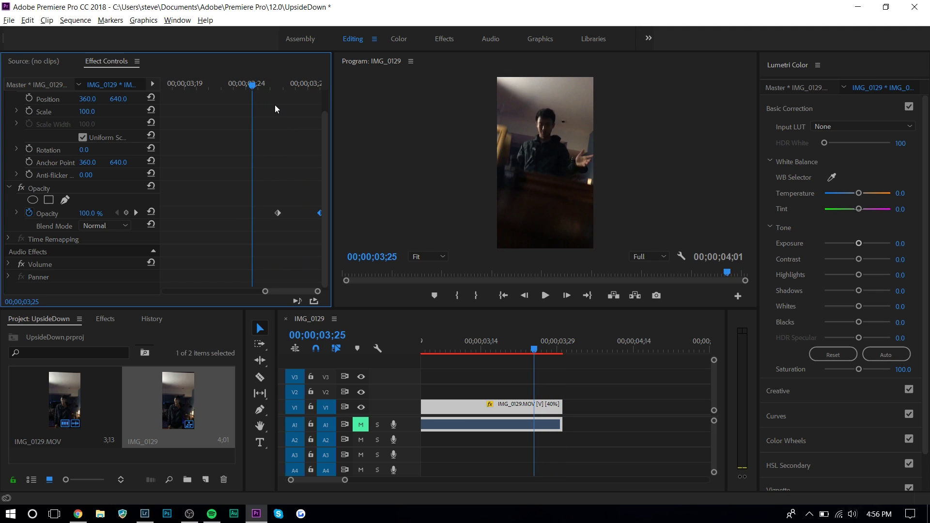
drag(267, 95, 250, 109)
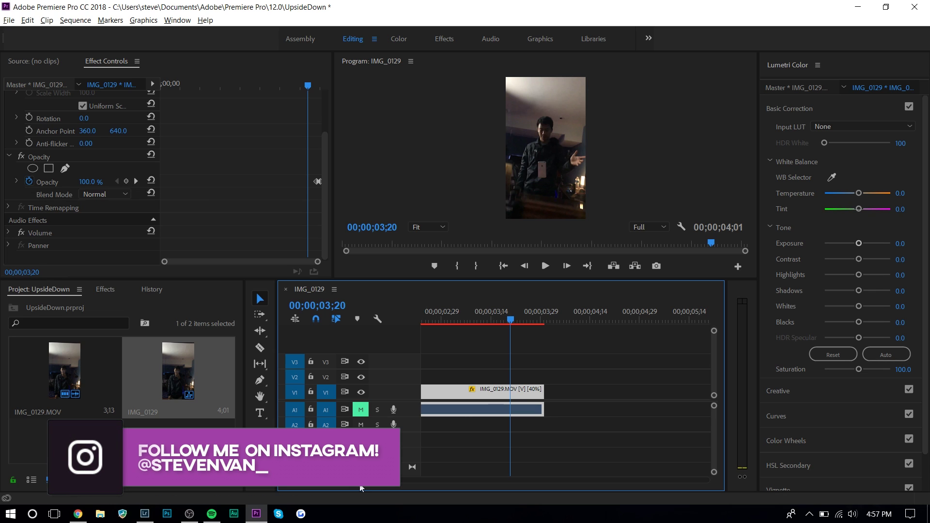
- Duplicate the clip after the original and enable Reverse Speed on the copy (-40%)
key(minus)
key(minus)
key(minus)
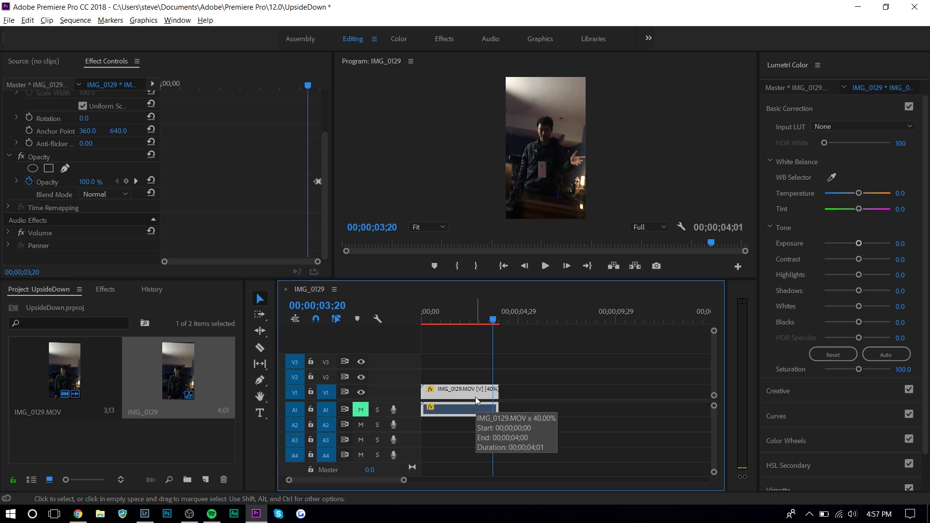
drag(463, 394, 550, 391)
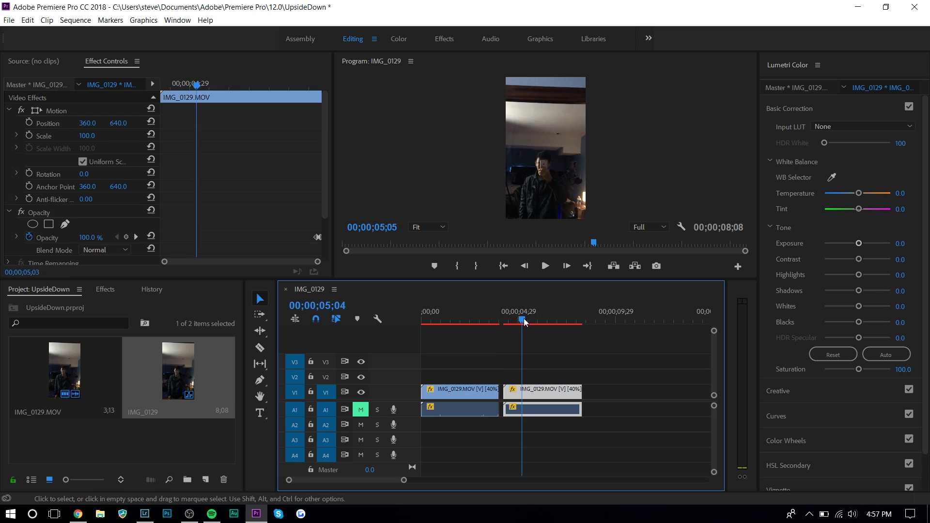
right_click(504, 393)
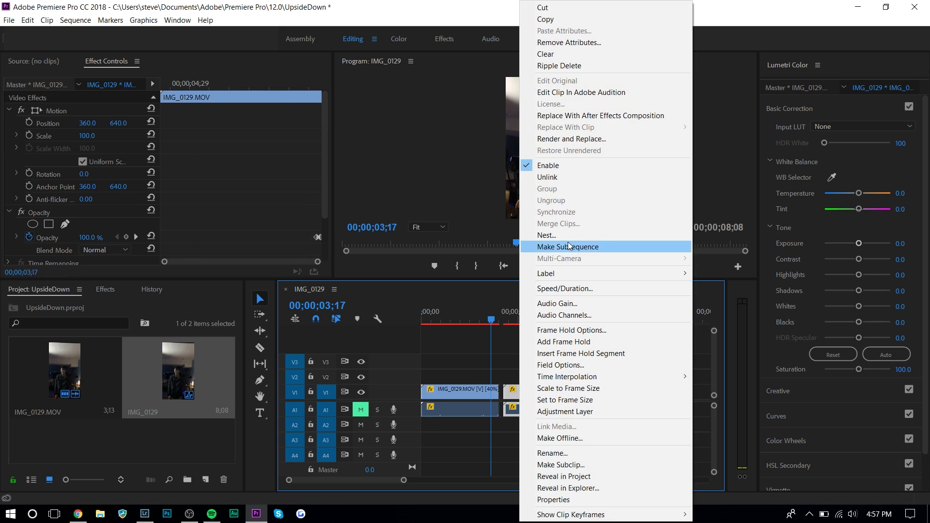
click(562, 286)
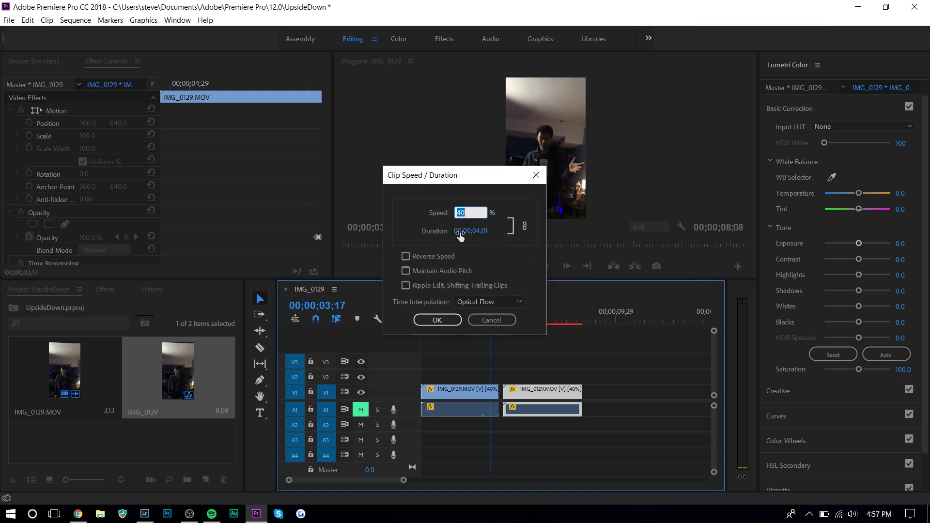
click(426, 256)
click(437, 321)
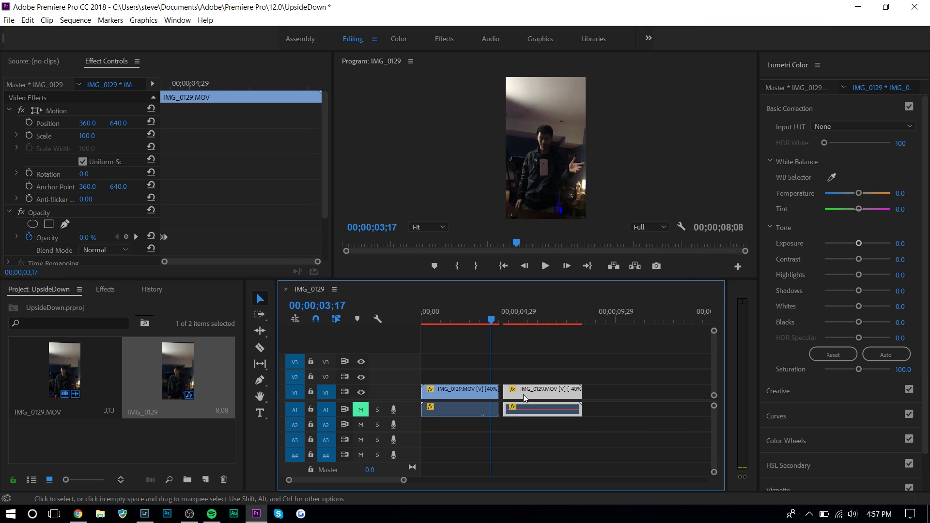
- Butt the reversed copy against the first clip, making the sequence 08;02 long
drag(521, 393, 516, 392)
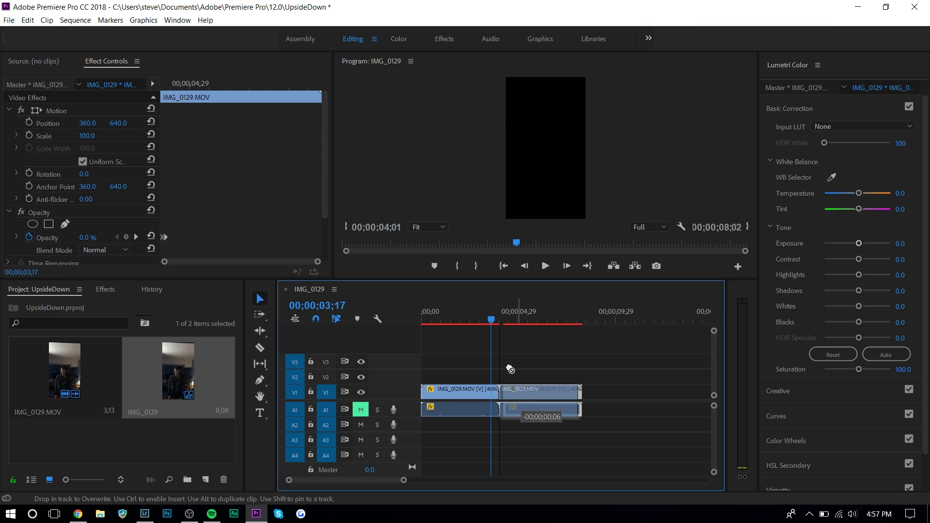
drag(483, 324, 514, 313)
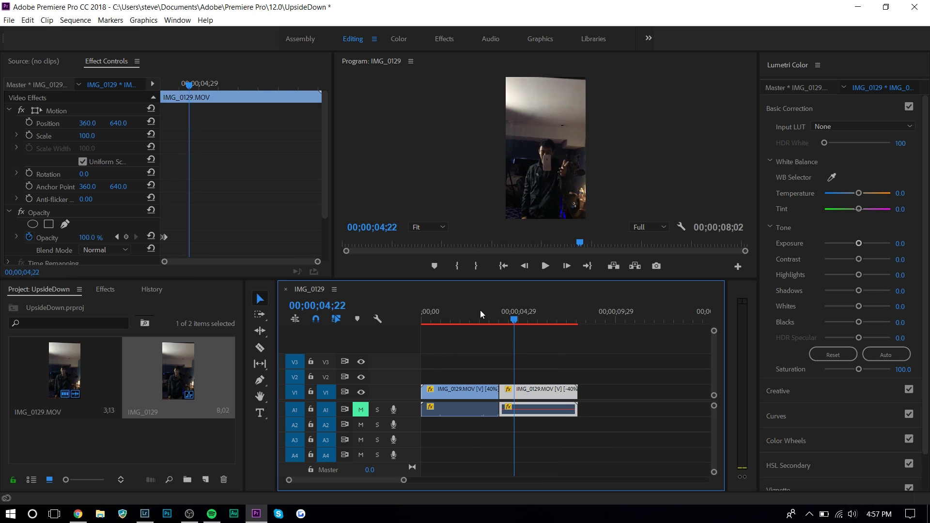
mouse_move(507, 314)
mouse_down()
mouse_move(468, 318)
mouse_move(517, 325)
mouse_move(465, 327)
mouse_move(508, 329)
mouse_up()
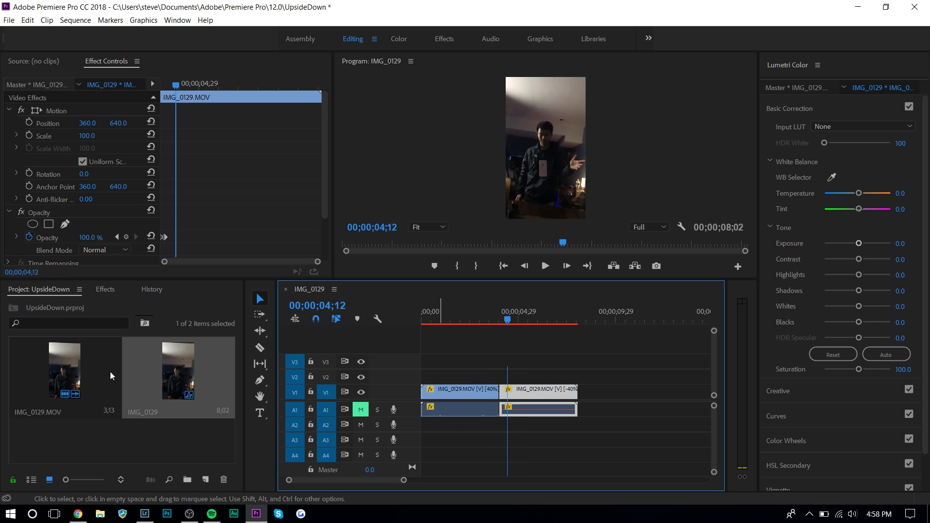
- Apply Vertical Flip to the reversed second clip and play the sequence from the start
click(114, 292)
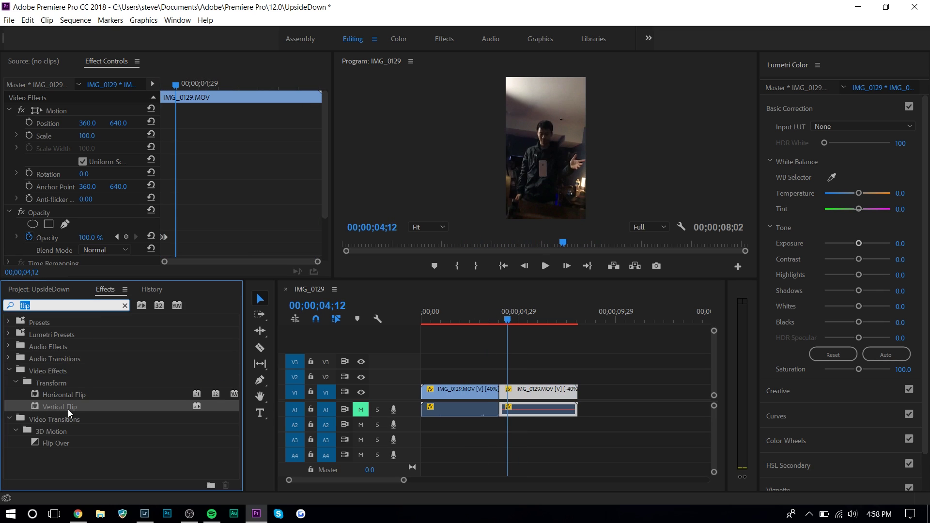
drag(68, 410, 506, 391)
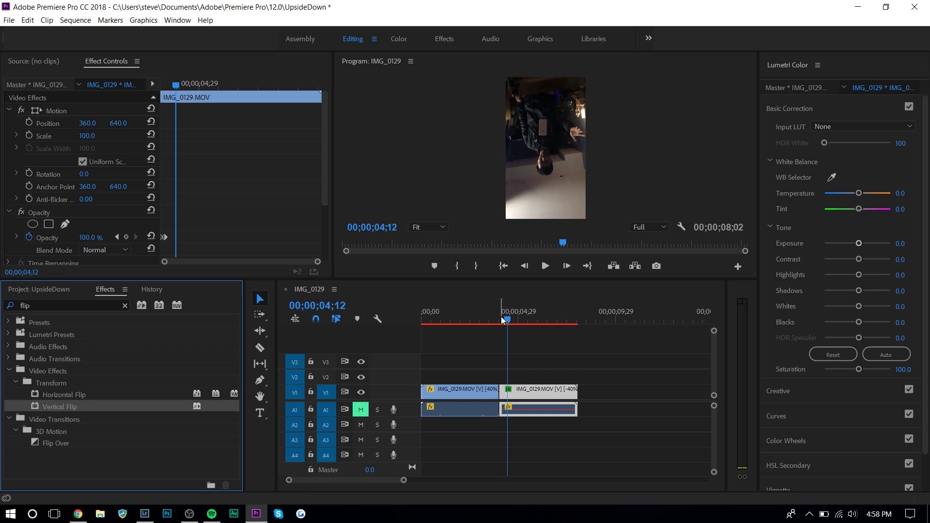
drag(501, 316, 422, 324)
click(545, 266)
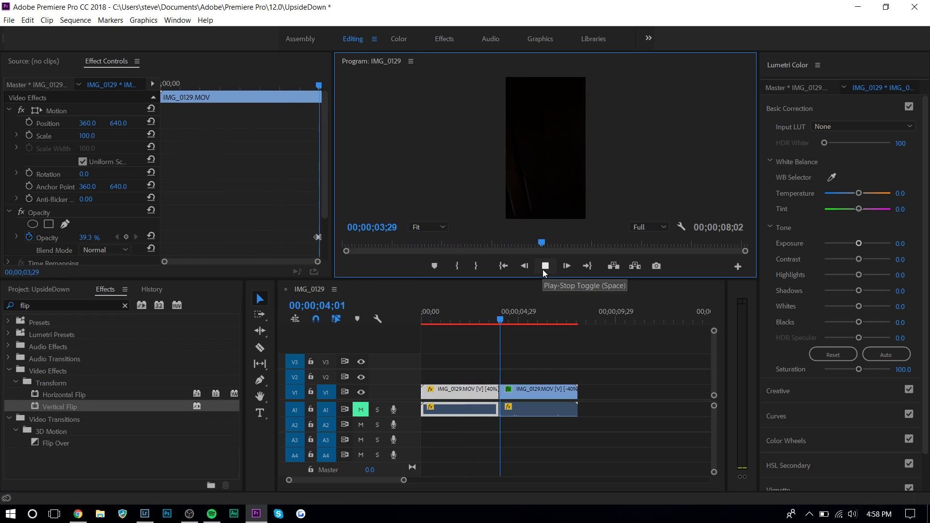
click(543, 271)
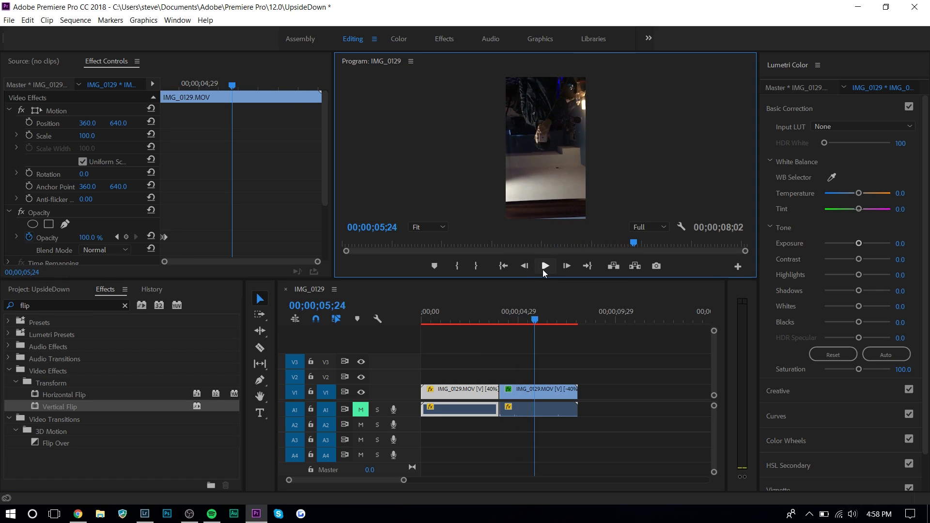